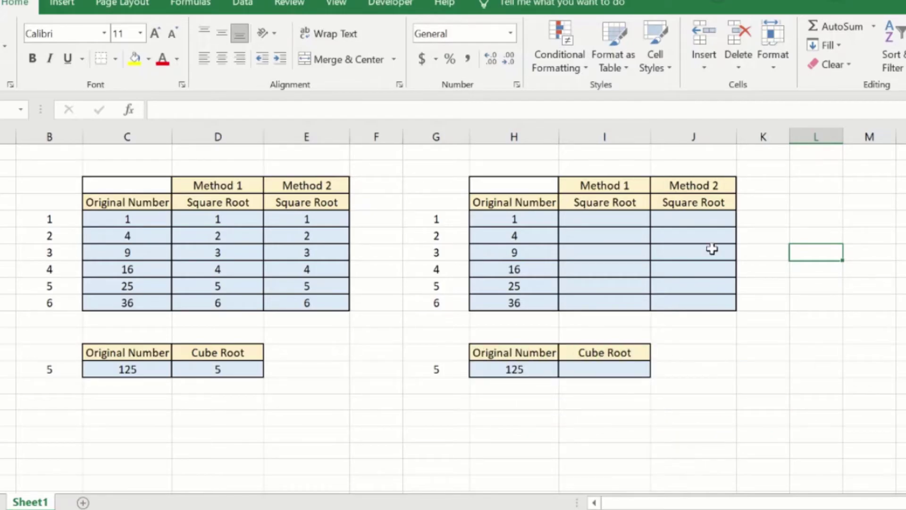
Step: Enter =SQRT(H5) in the first Method 1 cell, returning 1
left_click(607, 217)
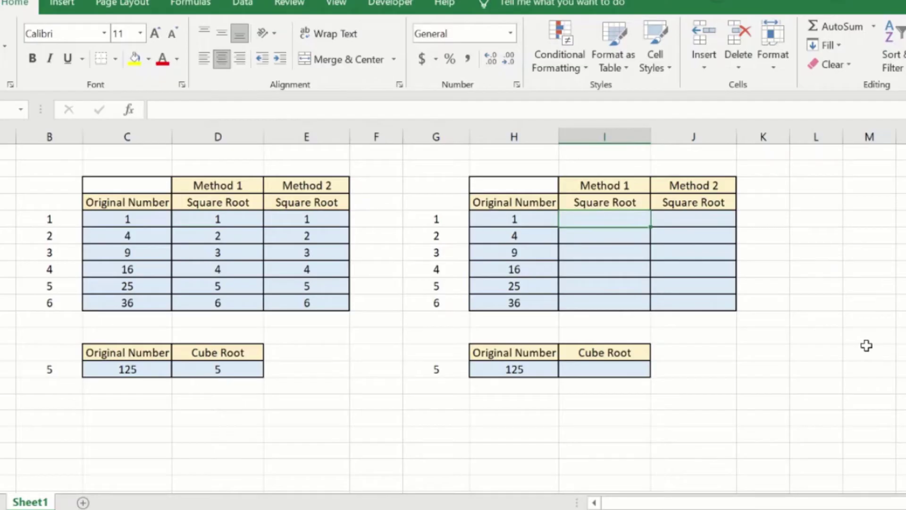
type("=")
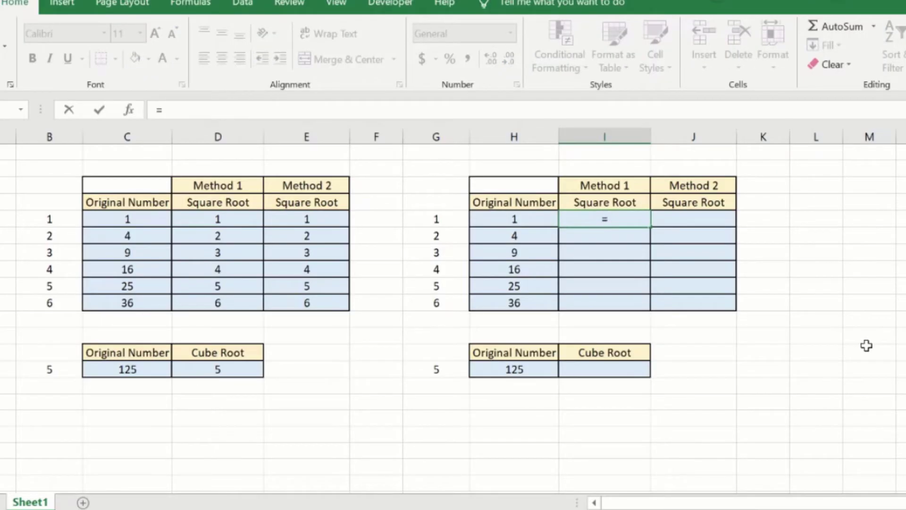
type("s")
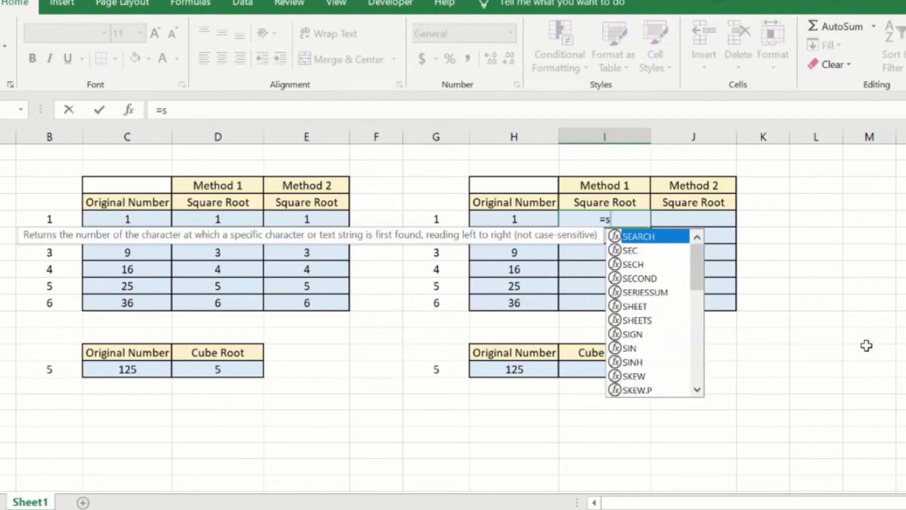
type("qrt")
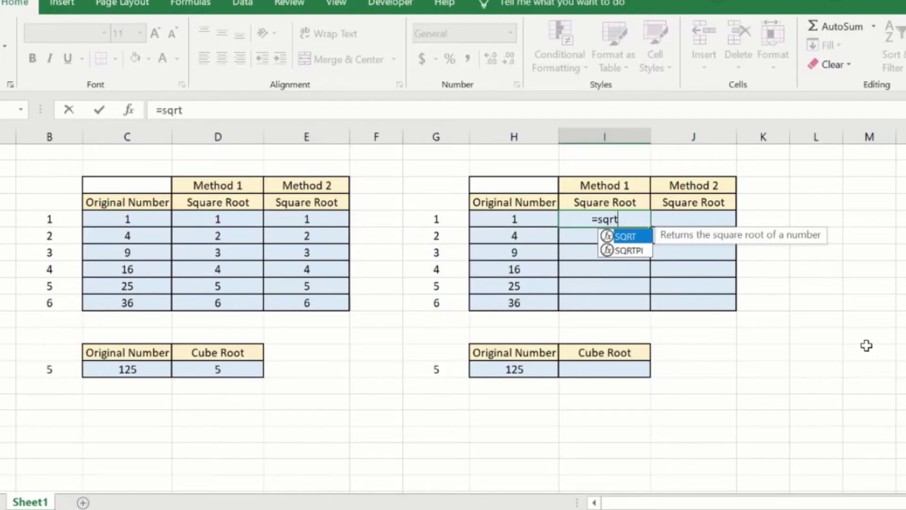
type("(")
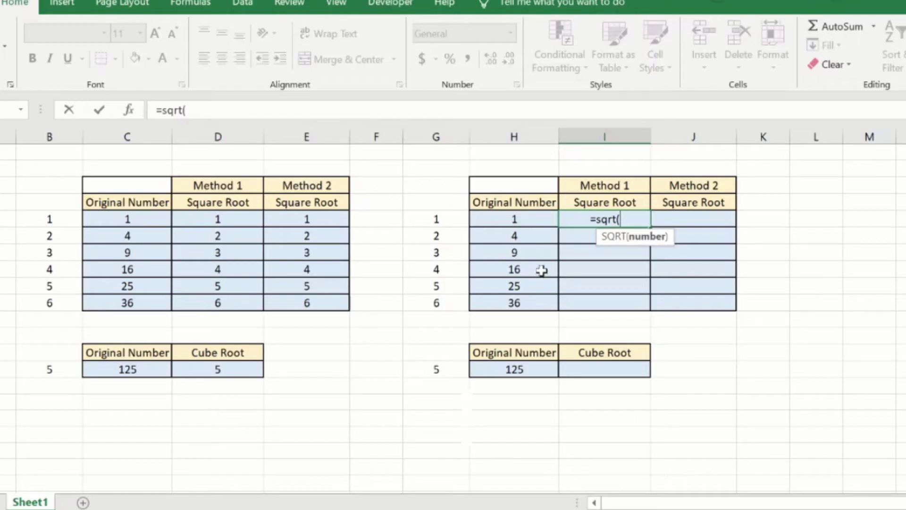
left_click(535, 218)
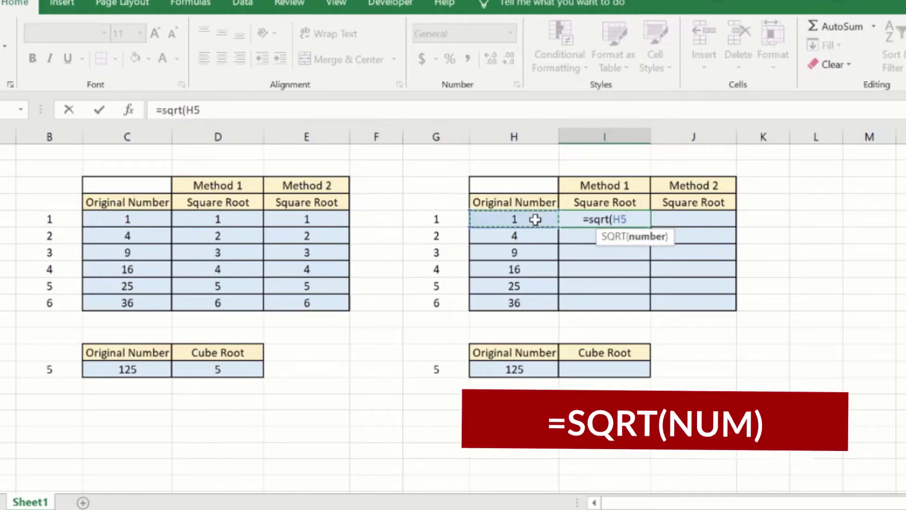
type(")")
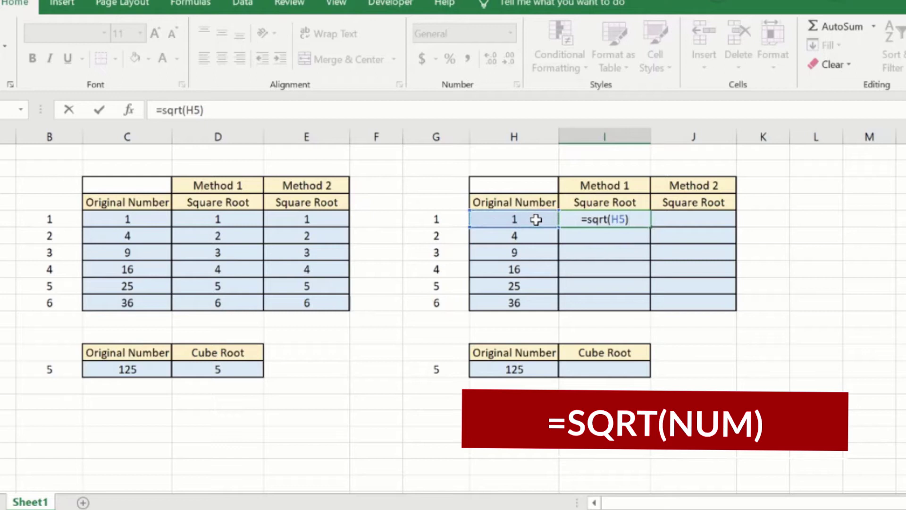
key("Return")
Step: Fill the =SQRT(H5) formula down all six Method 1 rows, giving 1 through 6
left_click(609, 217)
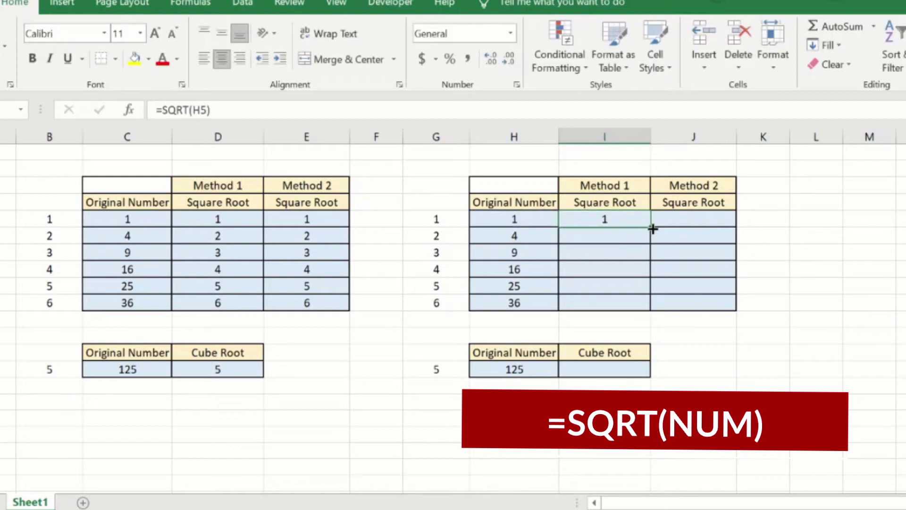
left_click_drag(651, 227, 653, 311)
left_click(814, 320)
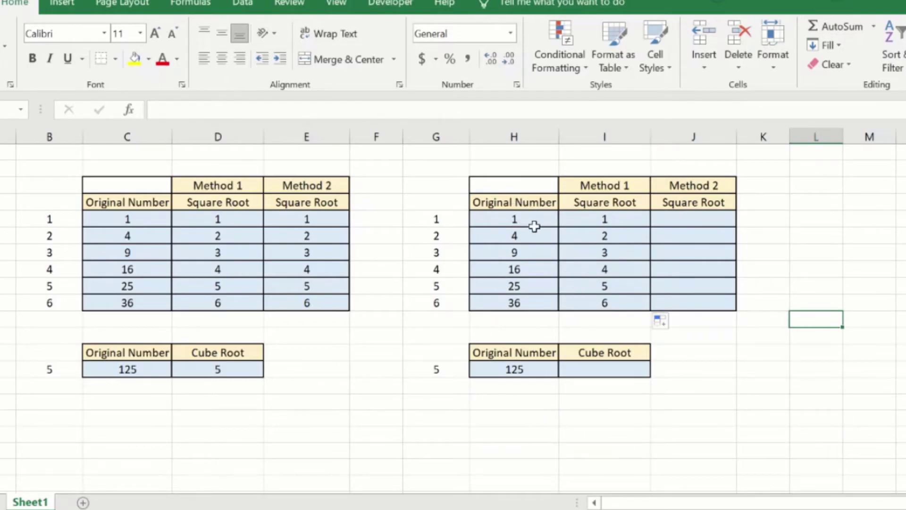
left_click(838, 266)
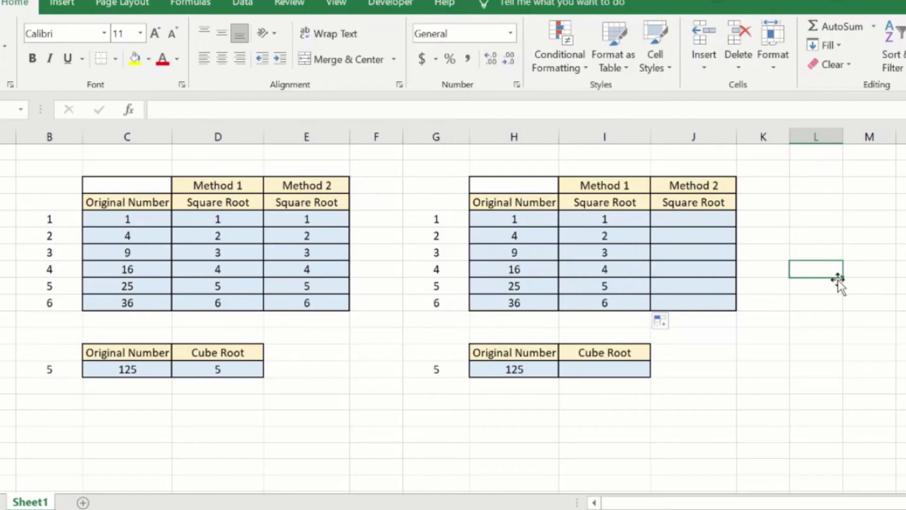
Step: Enter =POWER(H5,1/2) in the first Method 2 cell, returning 1
left_click(698, 219)
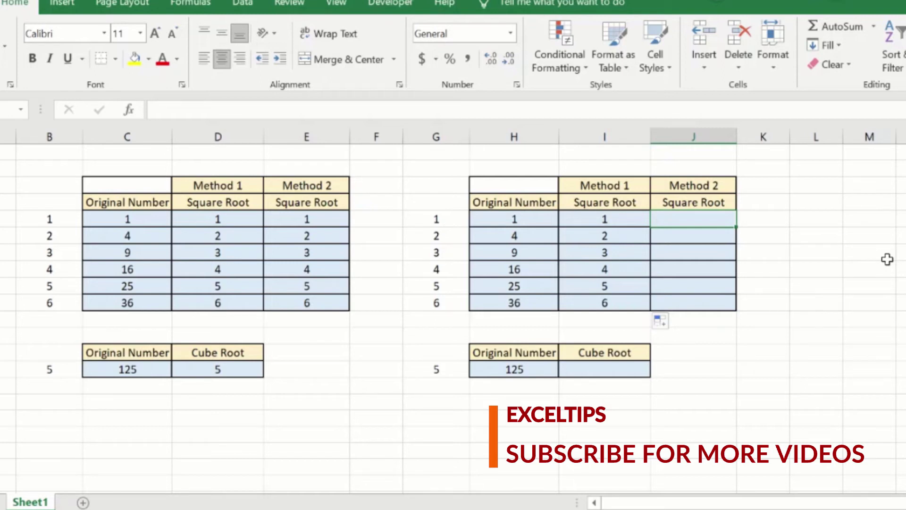
type("=power")
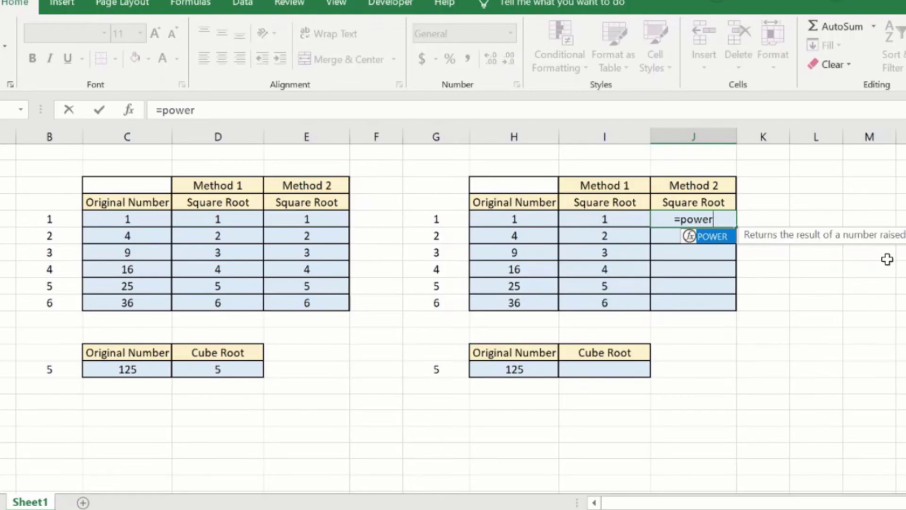
type("(")
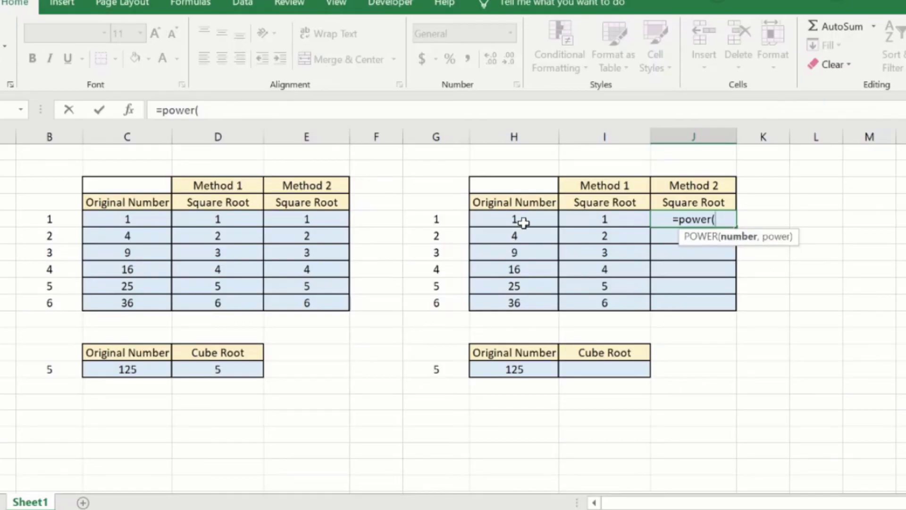
left_click(525, 223)
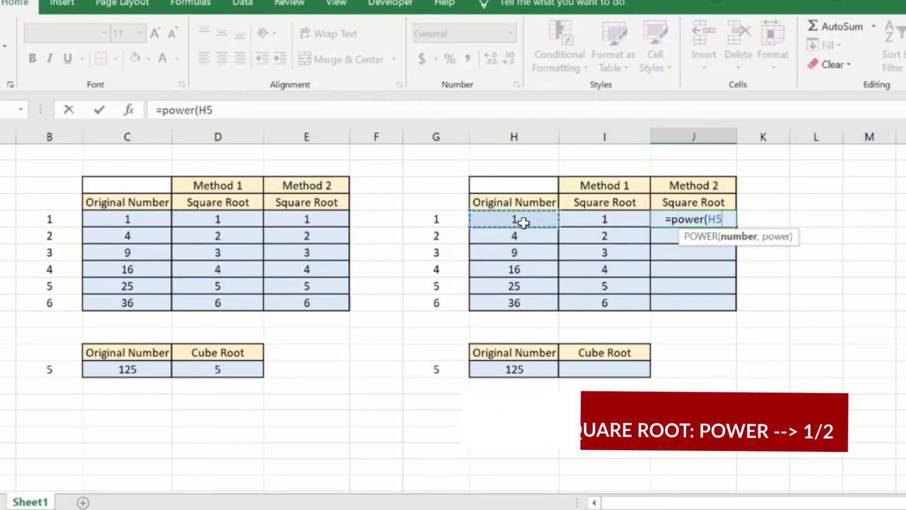
type(",")
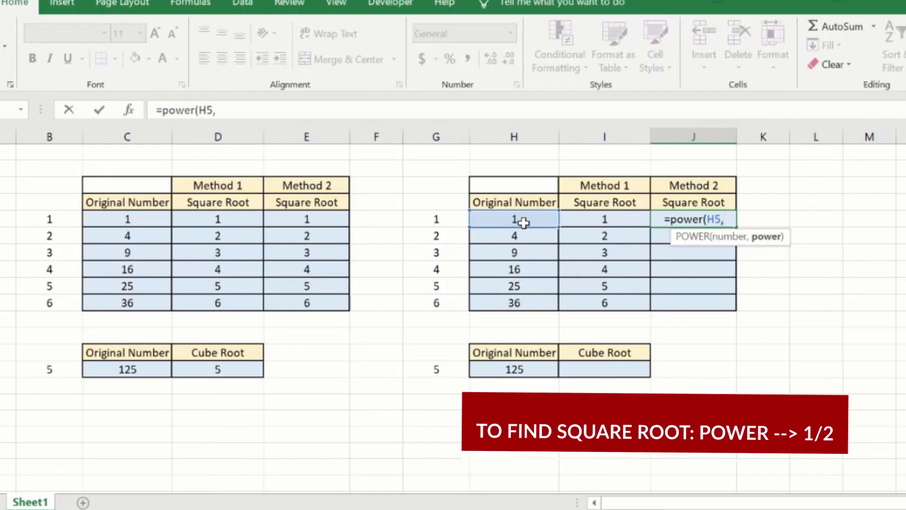
type("1/2)")
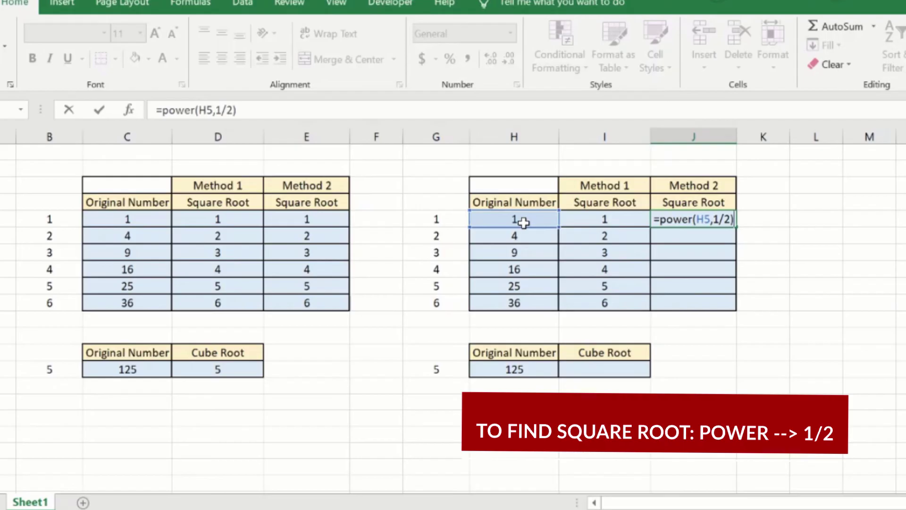
key("Return")
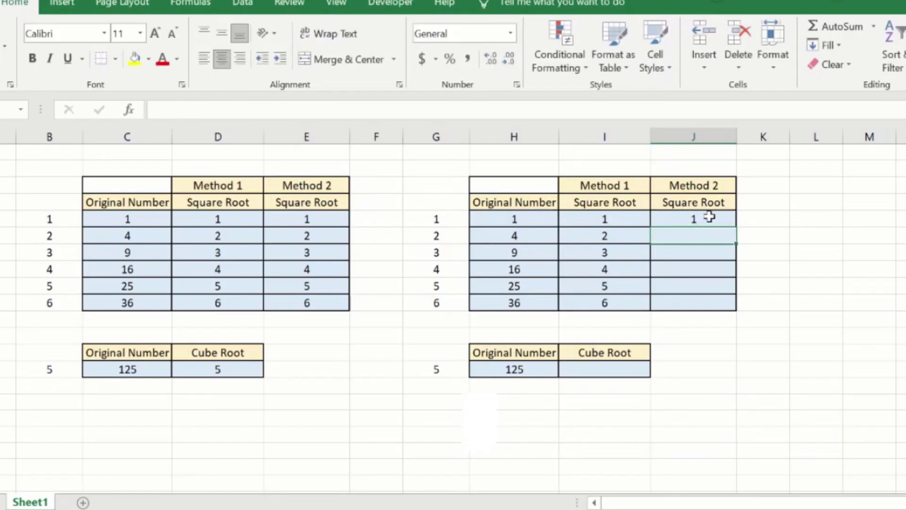
Step: Fill the =POWER(H5,1/2) formula down all six Method 2 rows, giving 1 through 6
left_click(710, 217)
left_click_drag(738, 228, 738, 305)
left_click(807, 283)
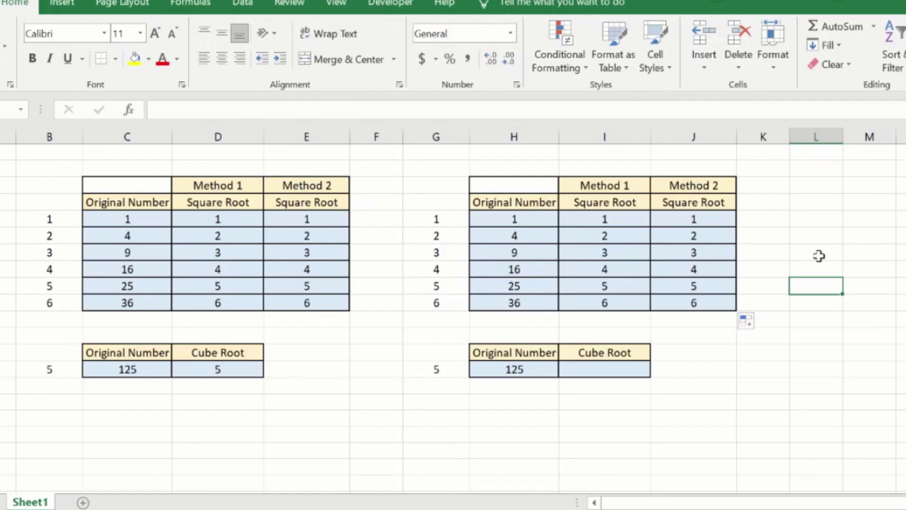
Step: Enter =POWER(H14,1/3) in the Cube Root cell, returning 5 for 125
left_click(600, 371)
type("=")
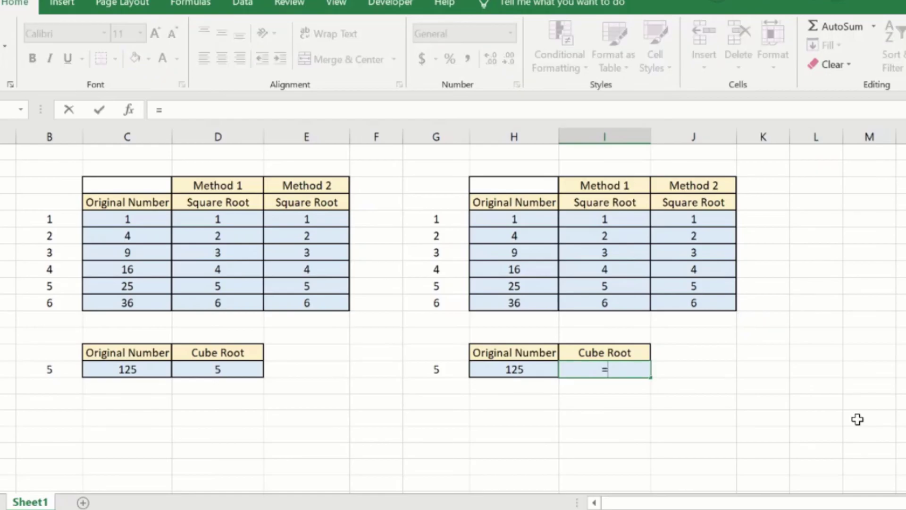
type("power(")
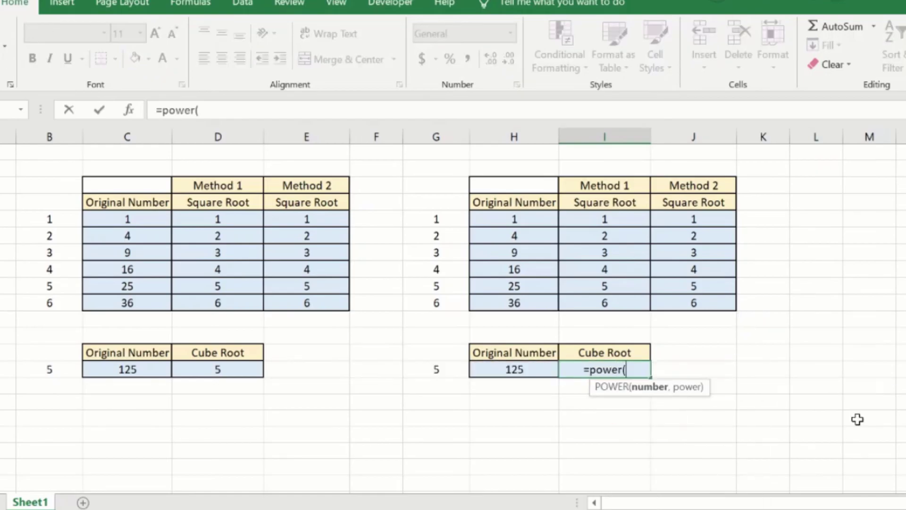
left_click(524, 371)
type(",")
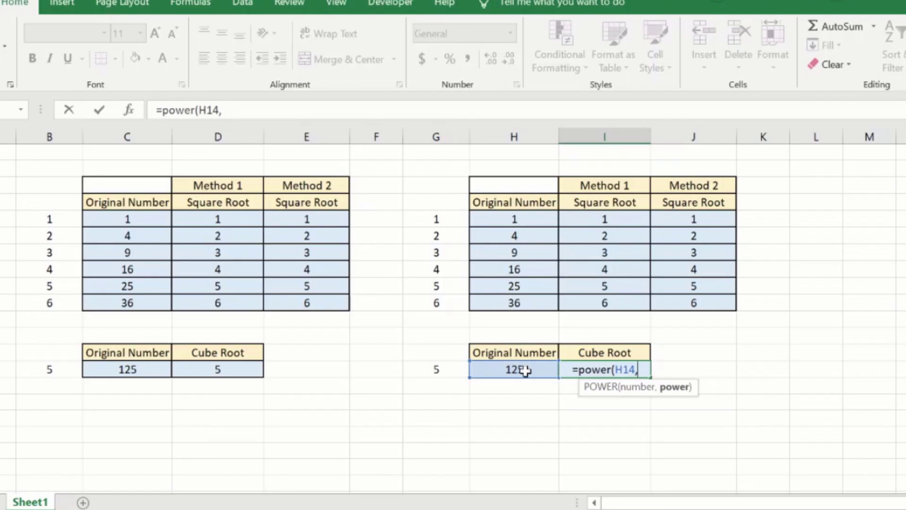
type("1/3")
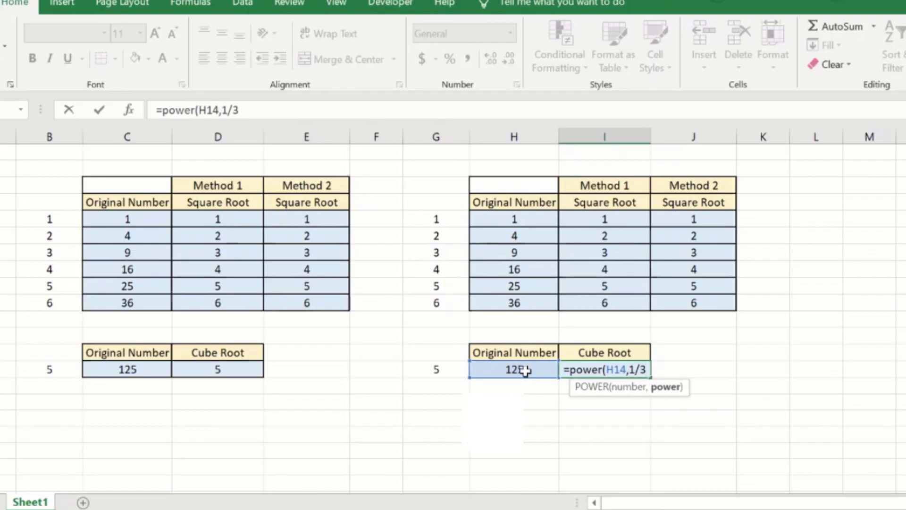
type(")")
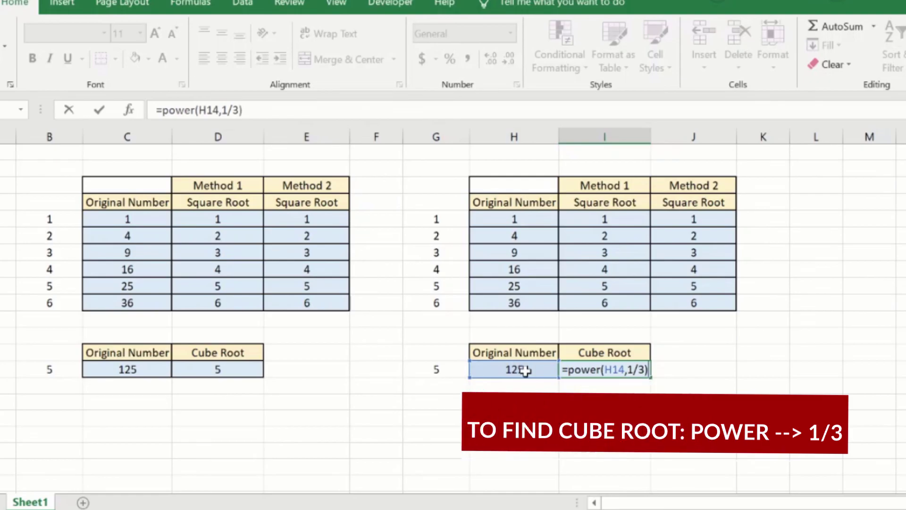
key("Return")
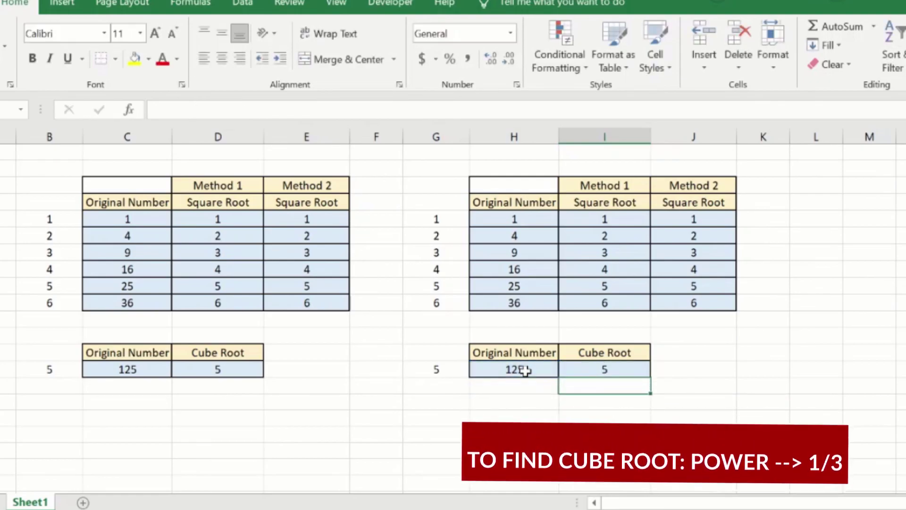